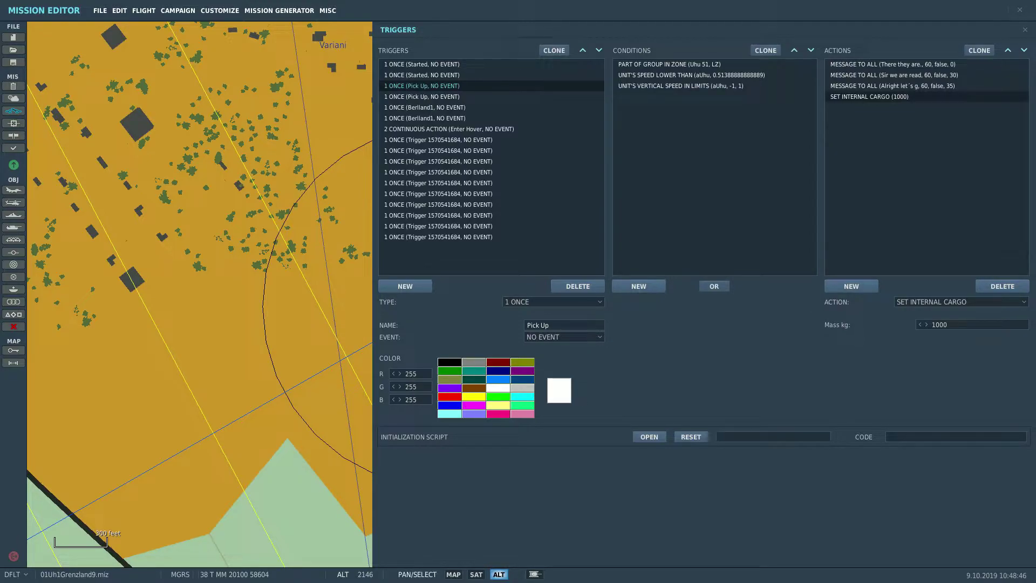
Step: Locate the New Trigger Zone on the map and inspect the settings of an infantry group placed inside it
{"action": "scroll", "coordinate": [211, 324], "scroll_direction": "down", "scroll_amount": 8}
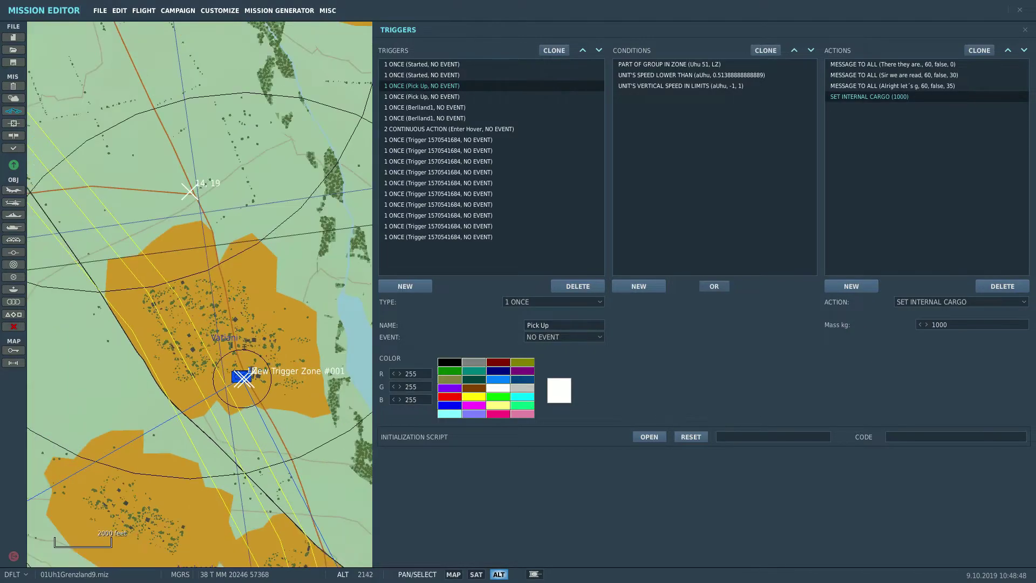
{"action": "left_click_drag", "start_coordinate": [233, 481], "coordinate": [181, 65]}
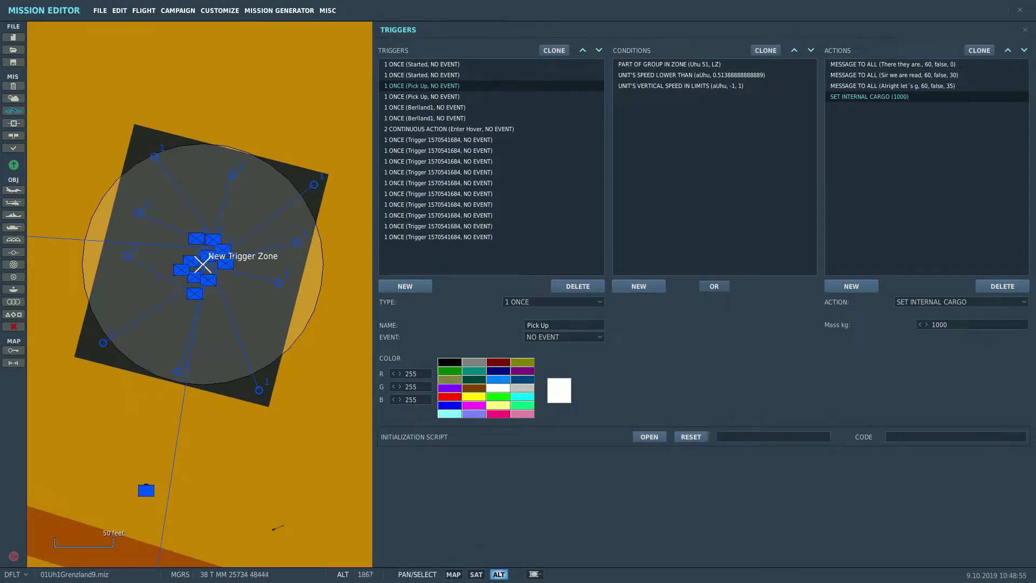
{"action": "left_click", "coordinate": [196, 239]}
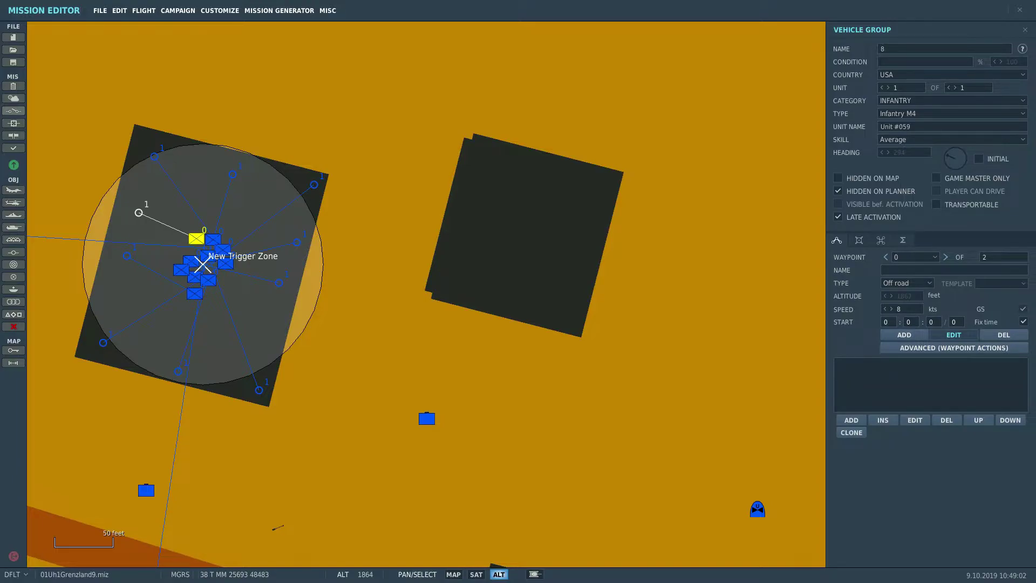
Step: Examine the Enter Hover trigger's speed and vertical speed conditions and its flag increase action
{"action": "left_click", "coordinate": [13, 111]}
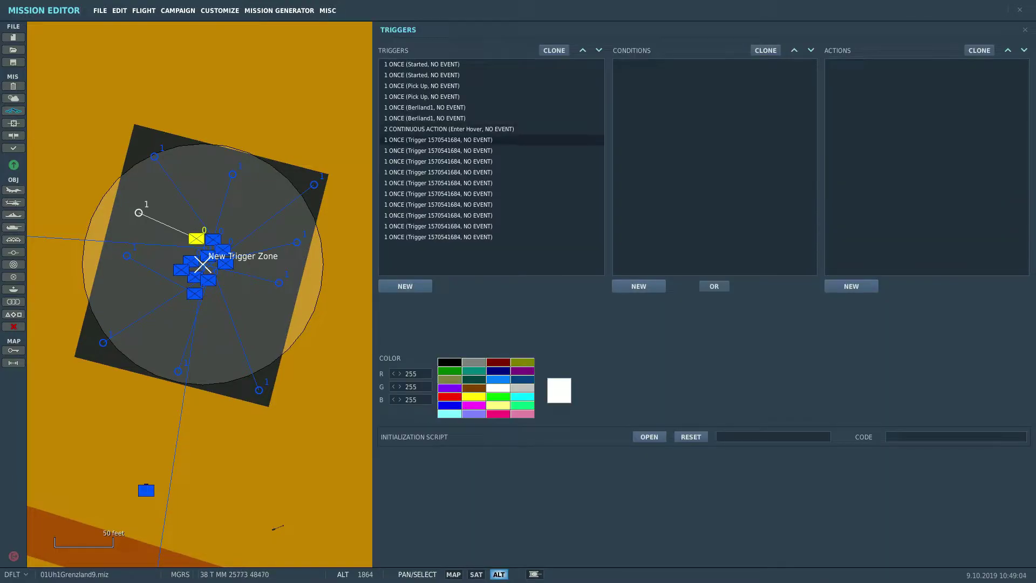
{"action": "left_click", "coordinate": [464, 129]}
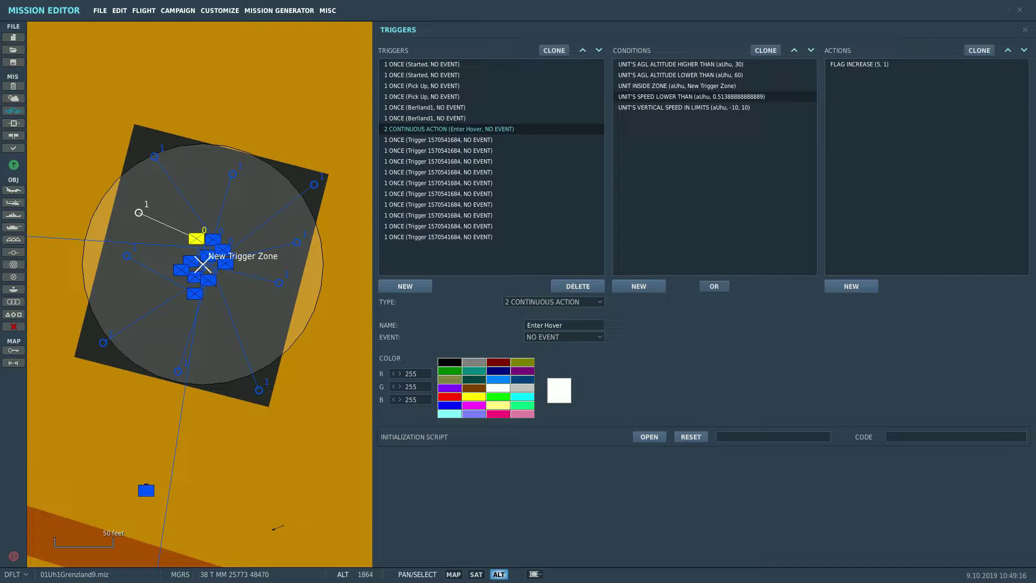
{"action": "left_click", "coordinate": [692, 97]}
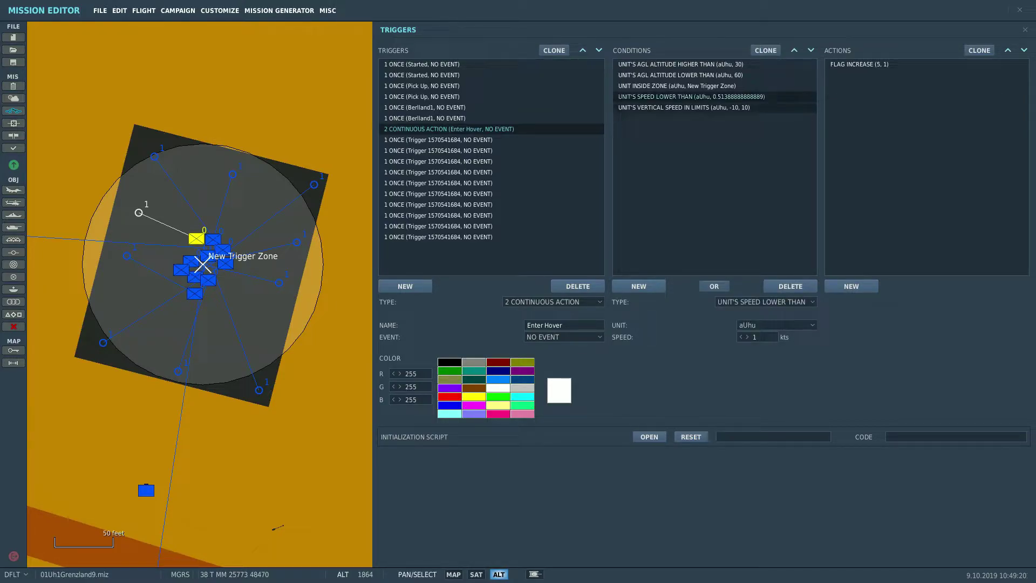
{"action": "left_click", "coordinate": [692, 108]}
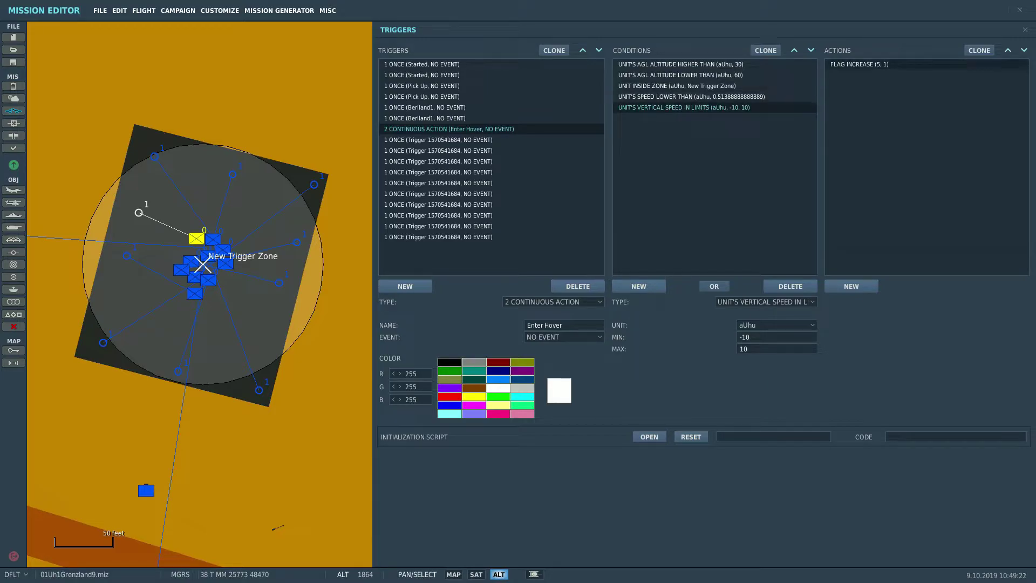
{"action": "left_click", "coordinate": [859, 64]}
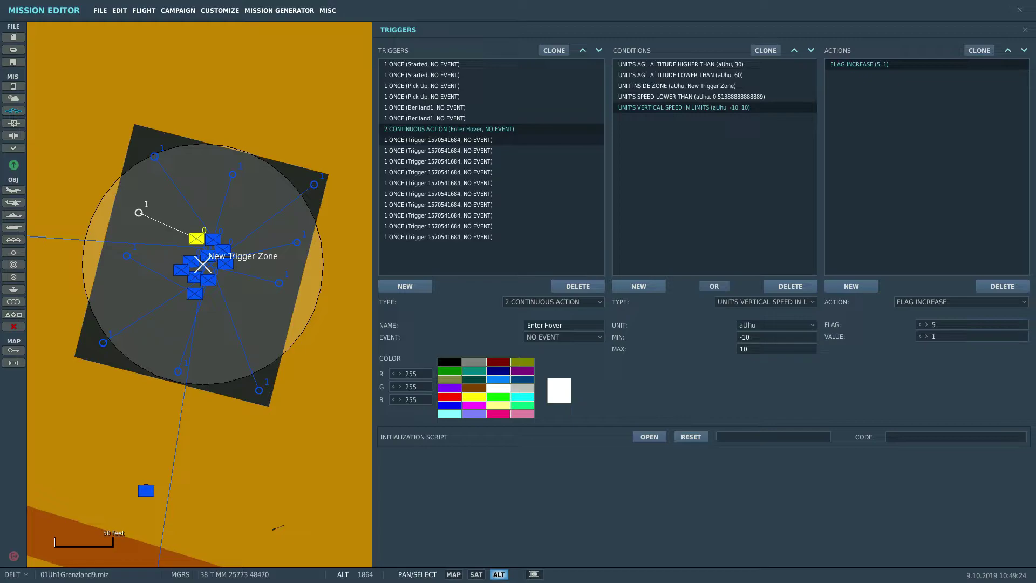
Step: Review the conditions and actions of each flag 5 trigger after Enter Hover, including the message of the last one
{"action": "left_click", "coordinate": [512, 140]}
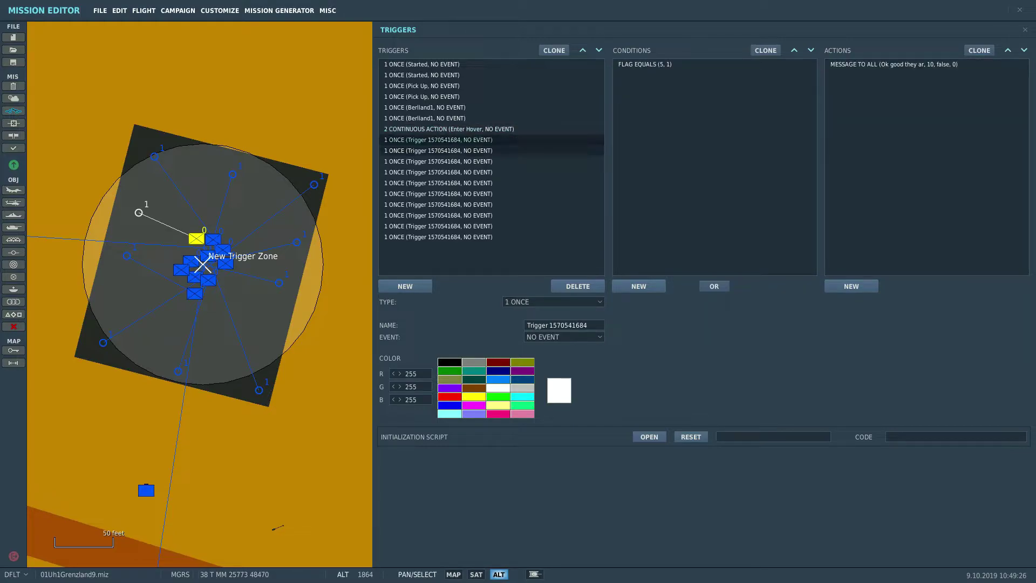
{"action": "left_click", "coordinate": [513, 151]}
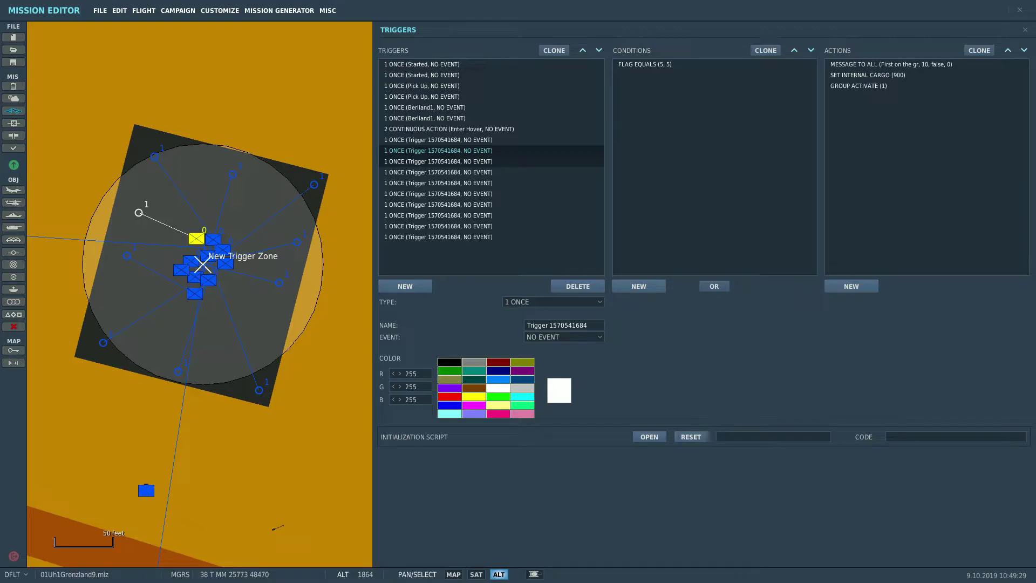
{"action": "left_click", "coordinate": [444, 162]}
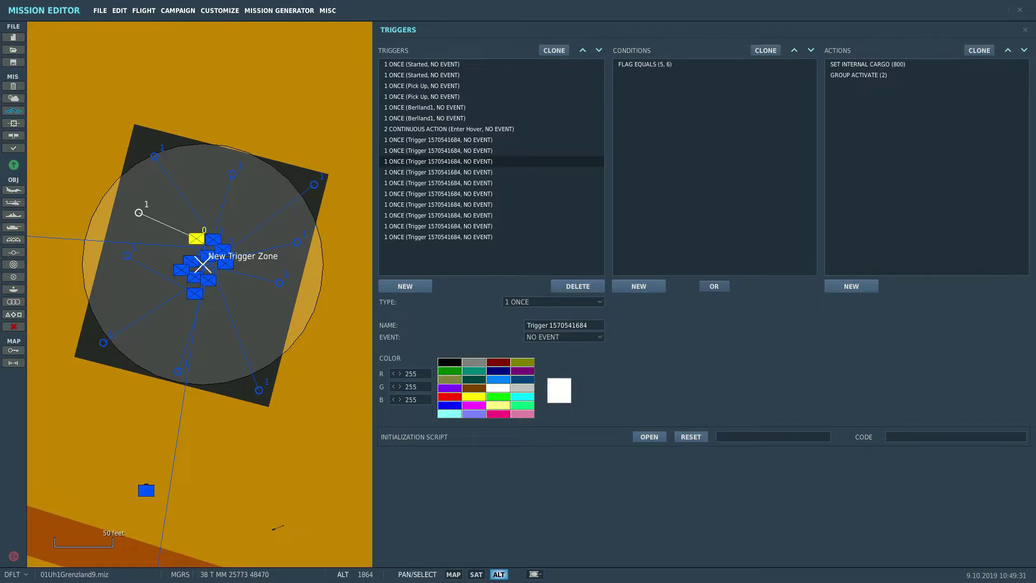
{"action": "left_click", "coordinate": [444, 173]}
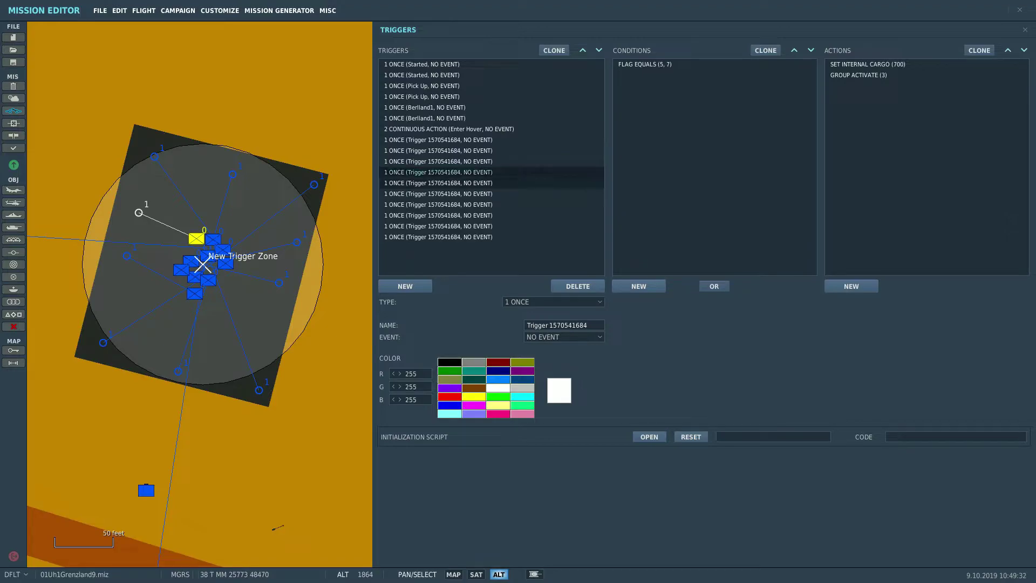
{"action": "left_click", "coordinate": [443, 183]}
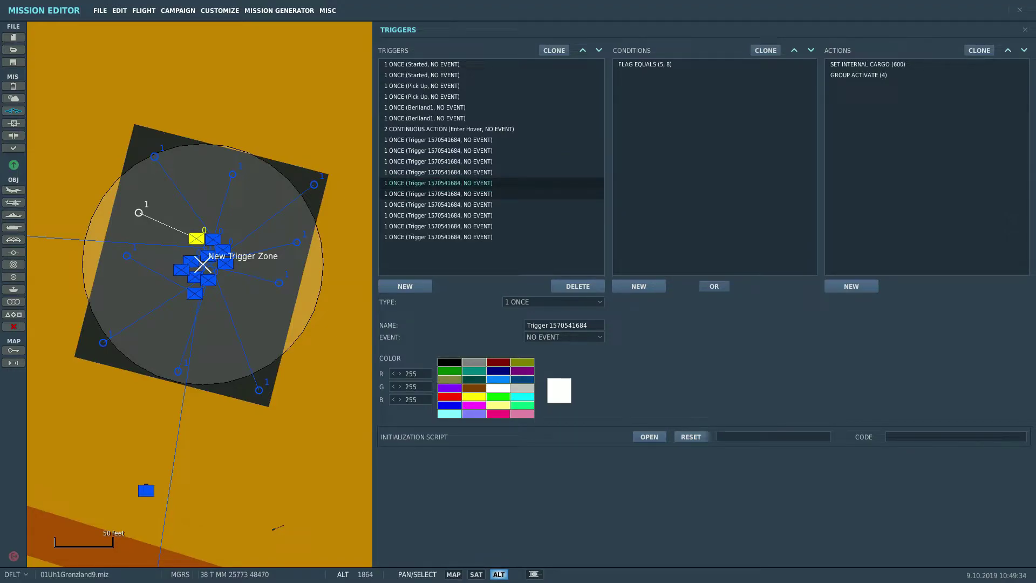
{"action": "left_click", "coordinate": [444, 195]}
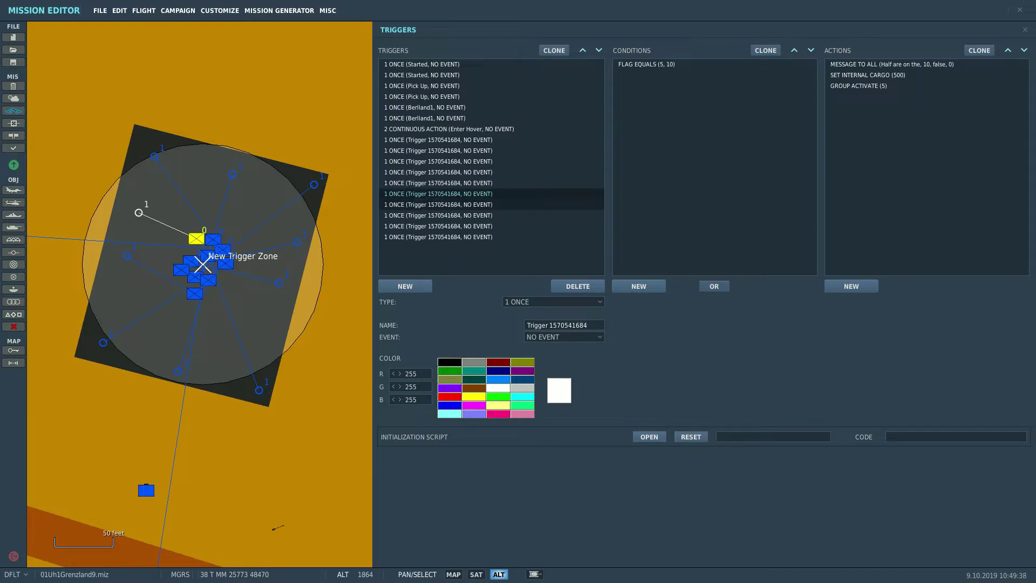
{"action": "left_click", "coordinate": [439, 204]}
{"action": "left_click", "coordinate": [438, 215]}
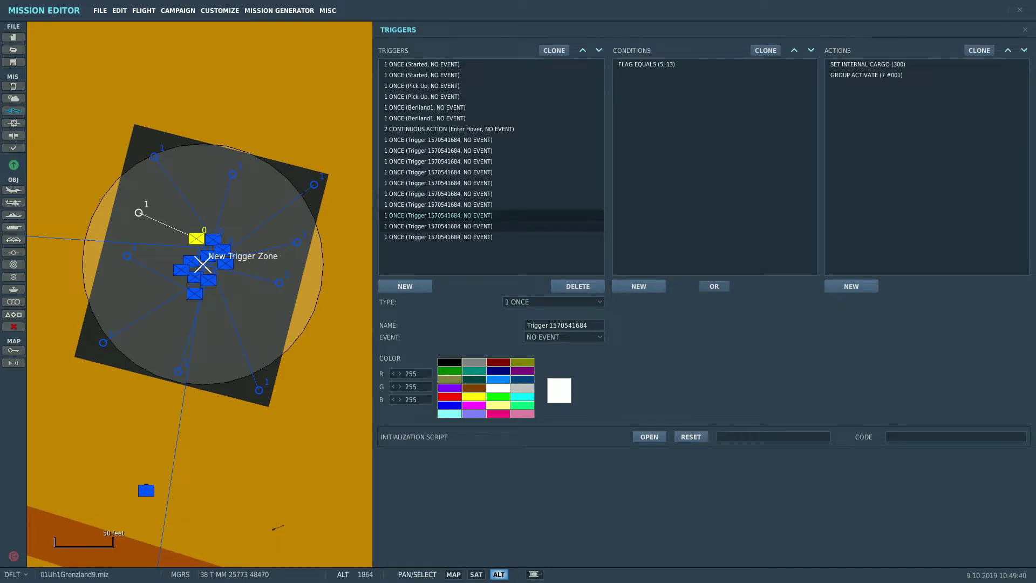
{"action": "left_click", "coordinate": [438, 226]}
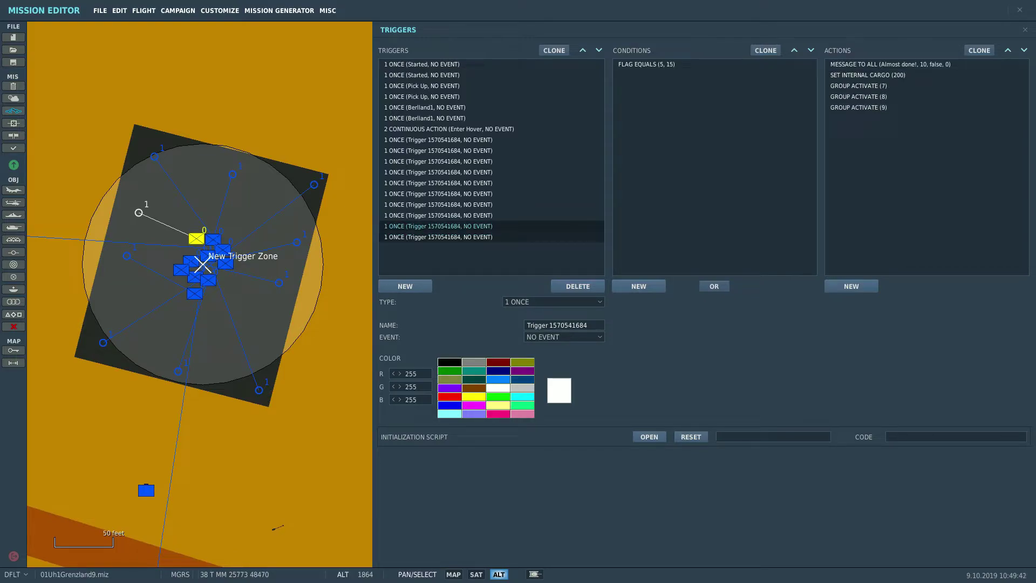
{"action": "left_click", "coordinate": [438, 237]}
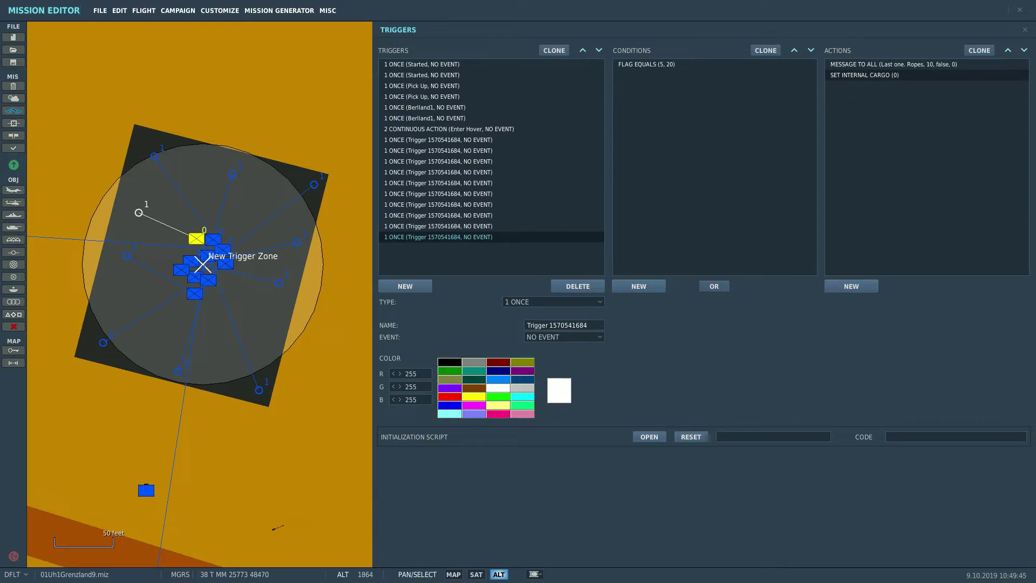
{"action": "left_click", "coordinate": [894, 64]}
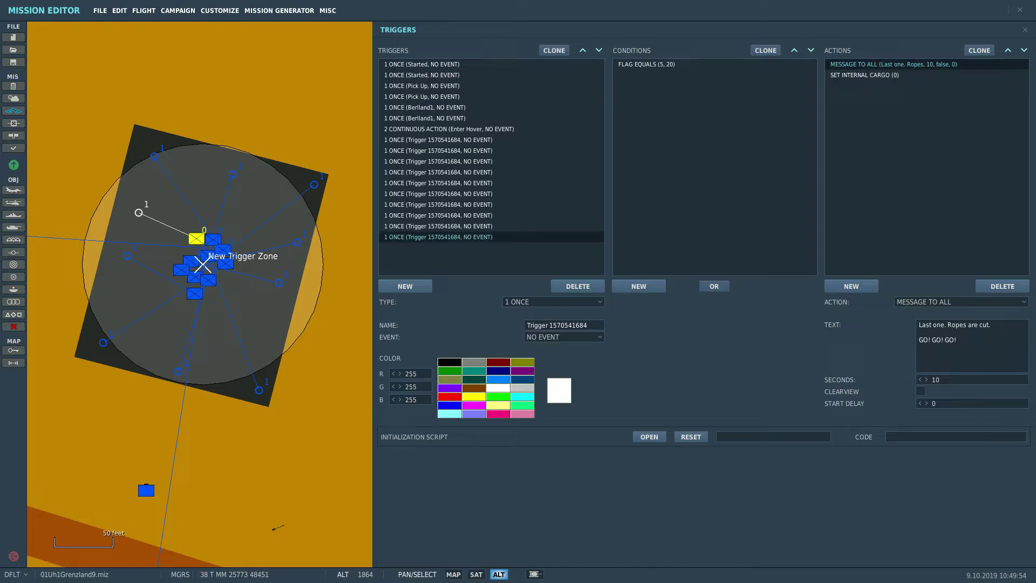
Step: Replace the Enter Hover trigger's zone condition with FLAG EQUALS, using flag 20 and value 10
{"action": "left_click", "coordinate": [486, 129]}
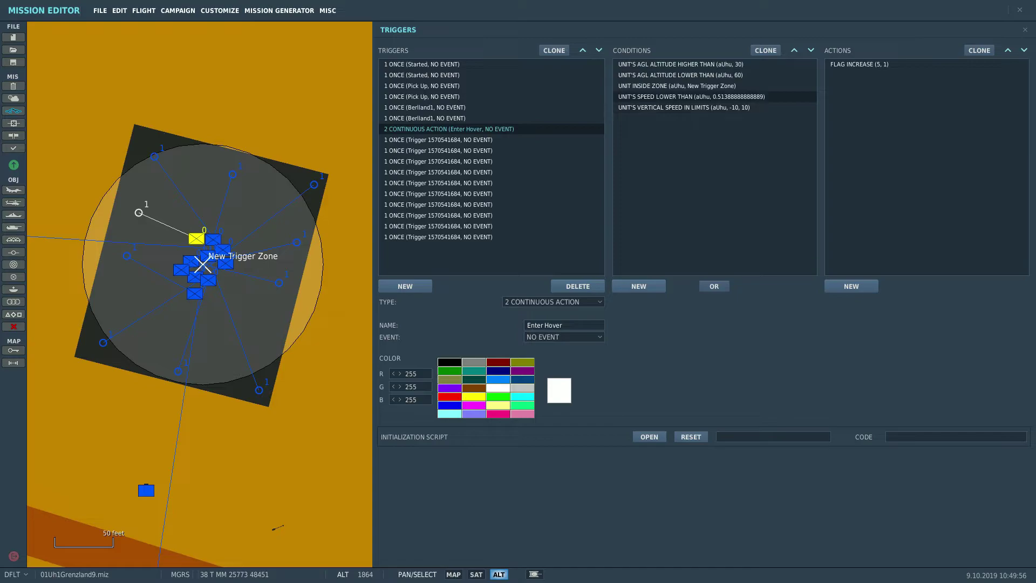
{"action": "left_click", "coordinate": [676, 86]}
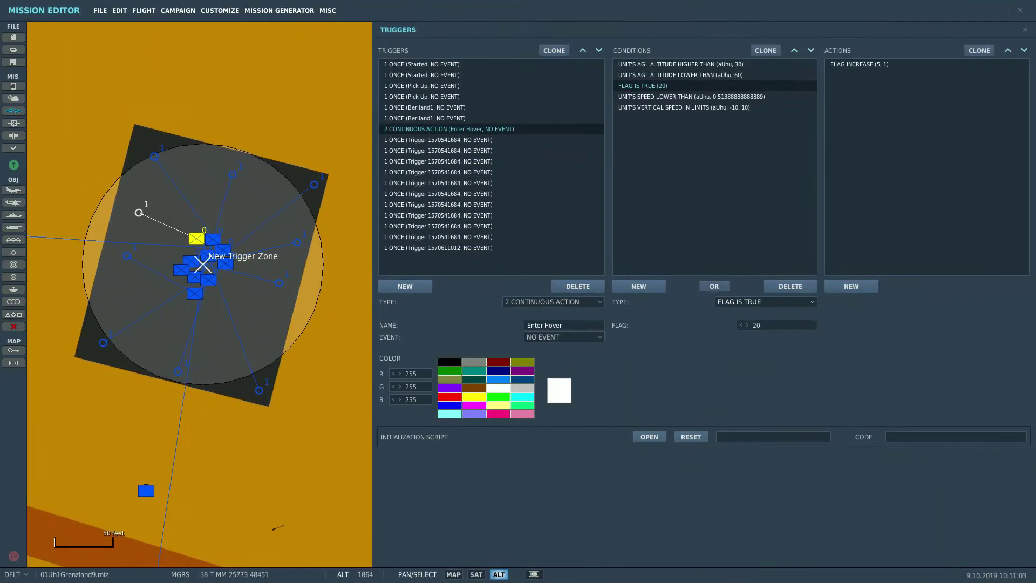
{"action": "left_click", "coordinate": [783, 301]}
{"action": "scroll", "coordinate": [783, 356], "scroll_direction": "up", "scroll_amount": 3}
{"action": "scroll", "coordinate": [783, 356], "scroll_direction": "up", "scroll_amount": 3}
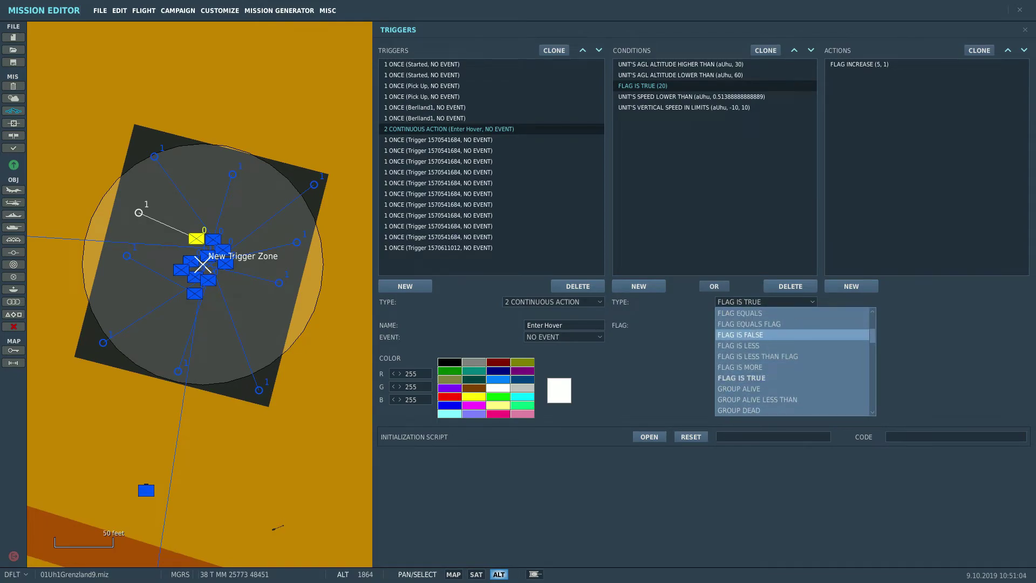
{"action": "left_click", "coordinate": [756, 313]}
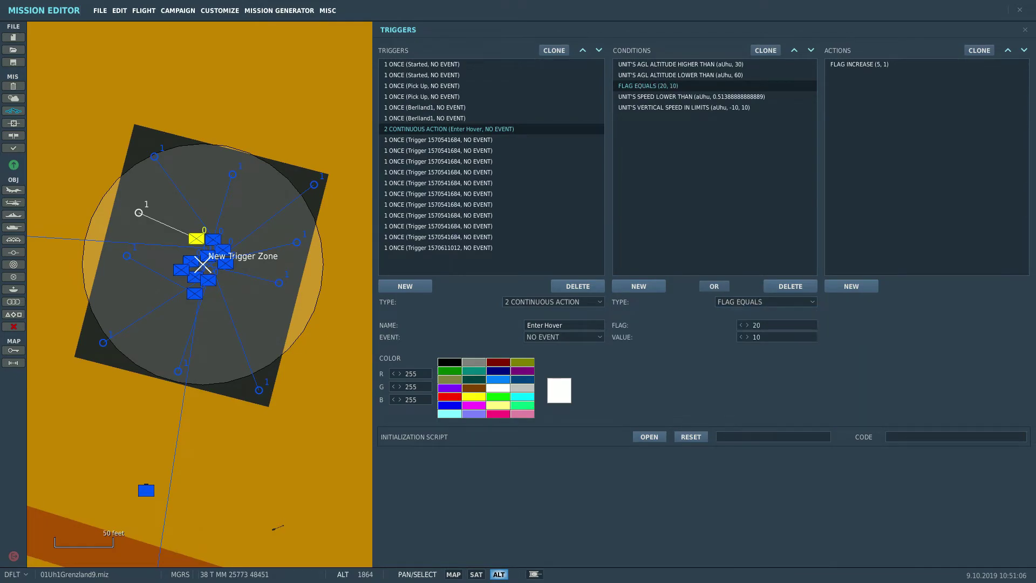
{"action": "left_click_drag", "start_coordinate": [762, 337], "coordinate": [753, 337]}
Step: Set the value of the Fast Rope radio item action to 10 and return to the full map
{"action": "left_click", "coordinate": [438, 248]}
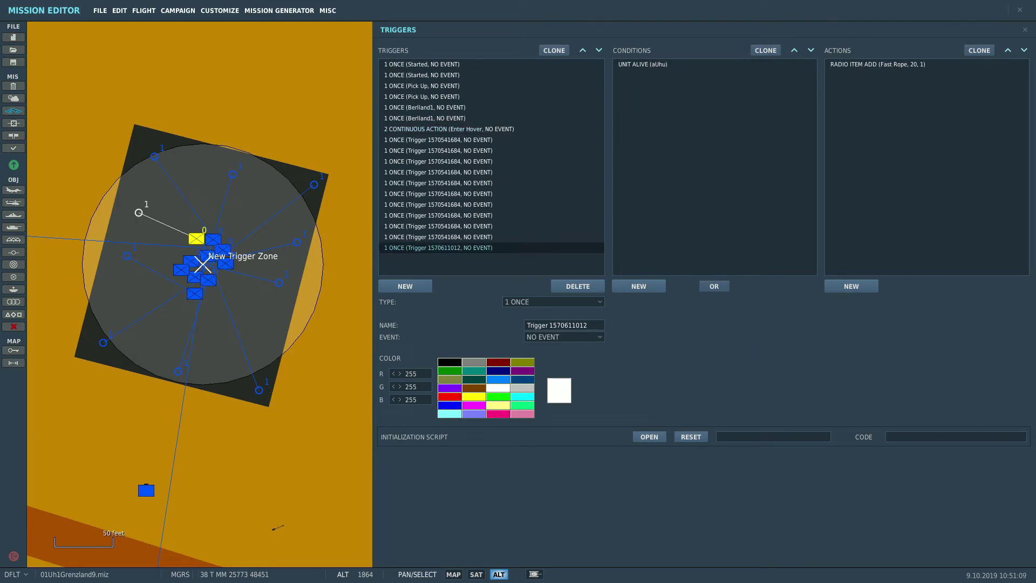
{"action": "left_click", "coordinate": [878, 64]}
{"action": "type", "text": "0"}
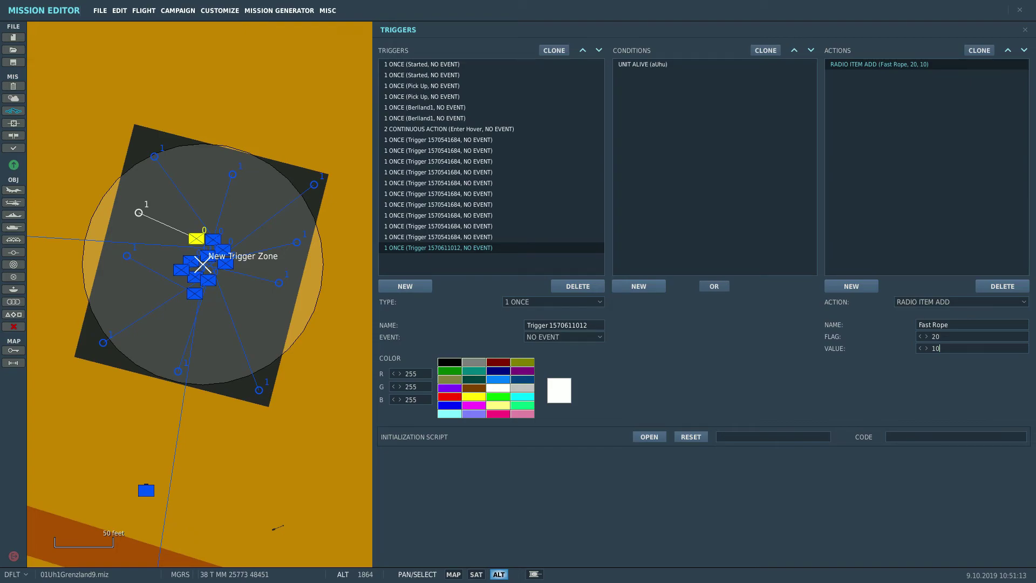
{"action": "left_click", "coordinate": [13, 111]}
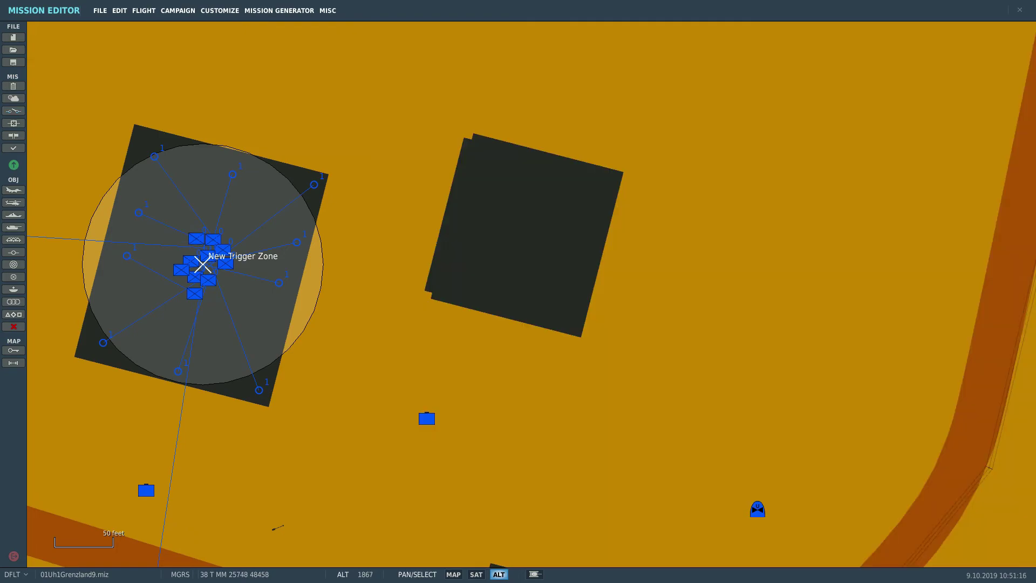
{"action": "left_click_drag", "start_coordinate": [425, 402], "coordinate": [469, 409]}
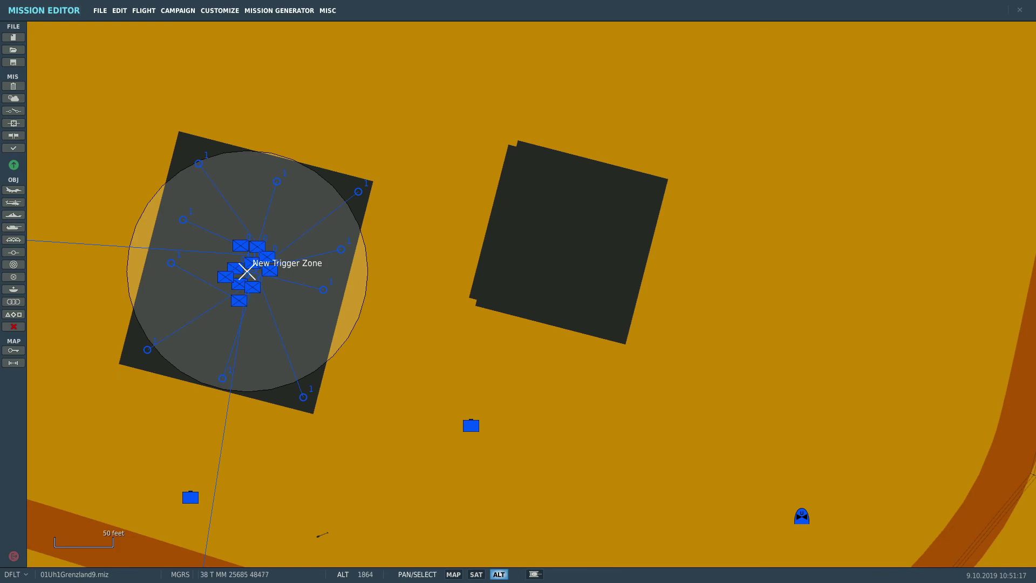